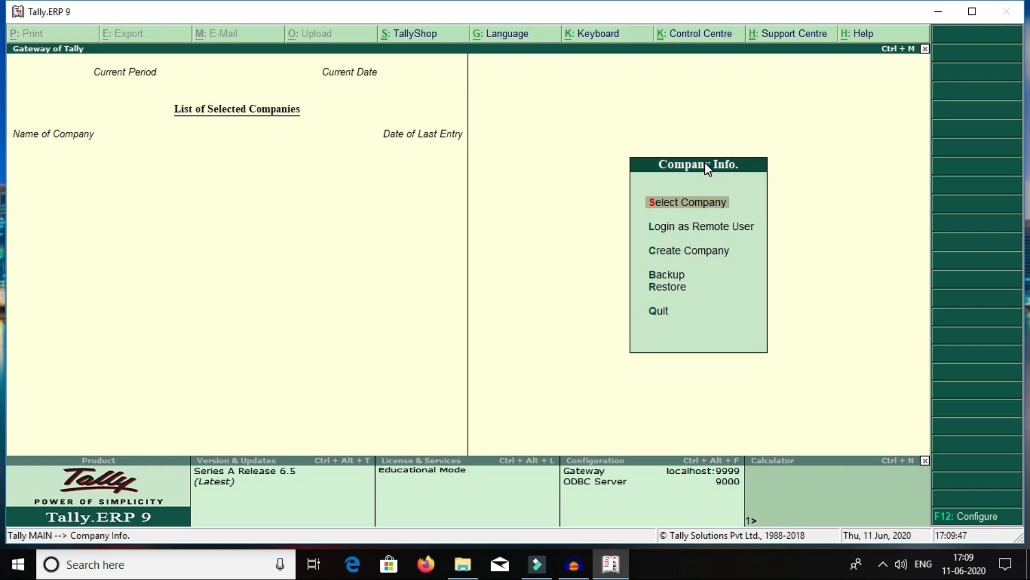
Step: Browse the company actions and check the stored companies list, which is empty
{"action": "key", "text": "Down"}
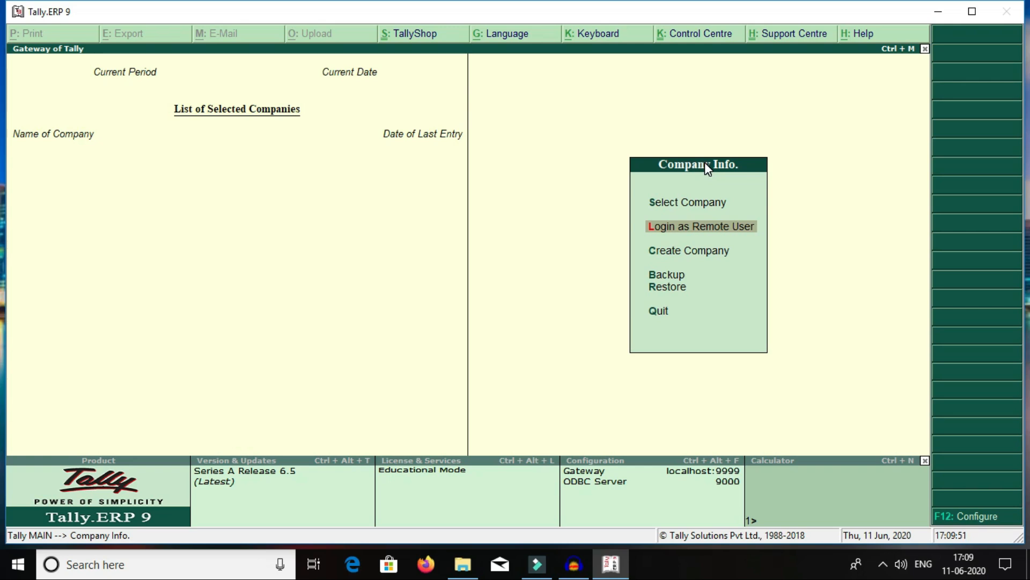
{"action": "key", "text": "Down"}
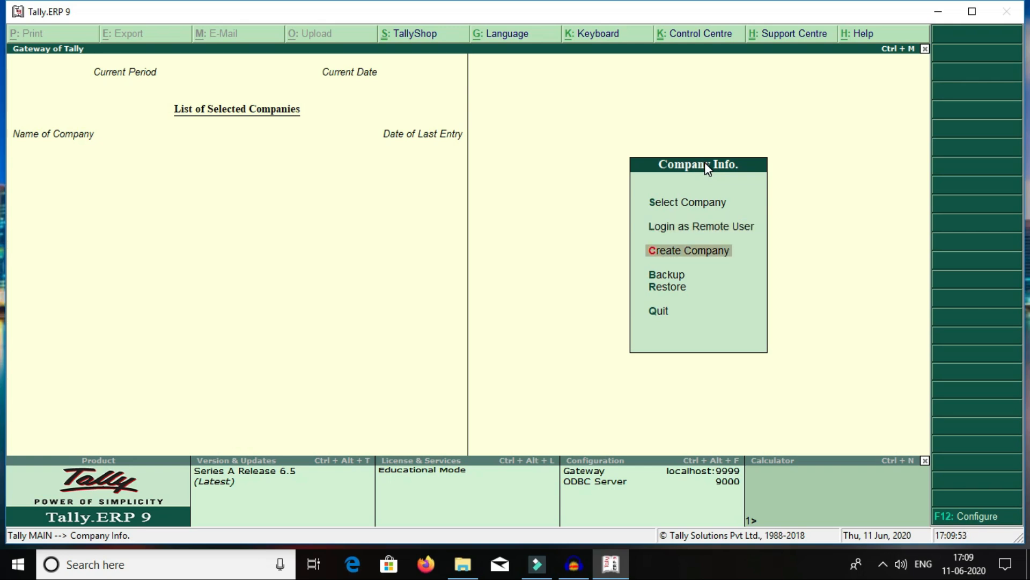
{"action": "key", "text": "Down"}
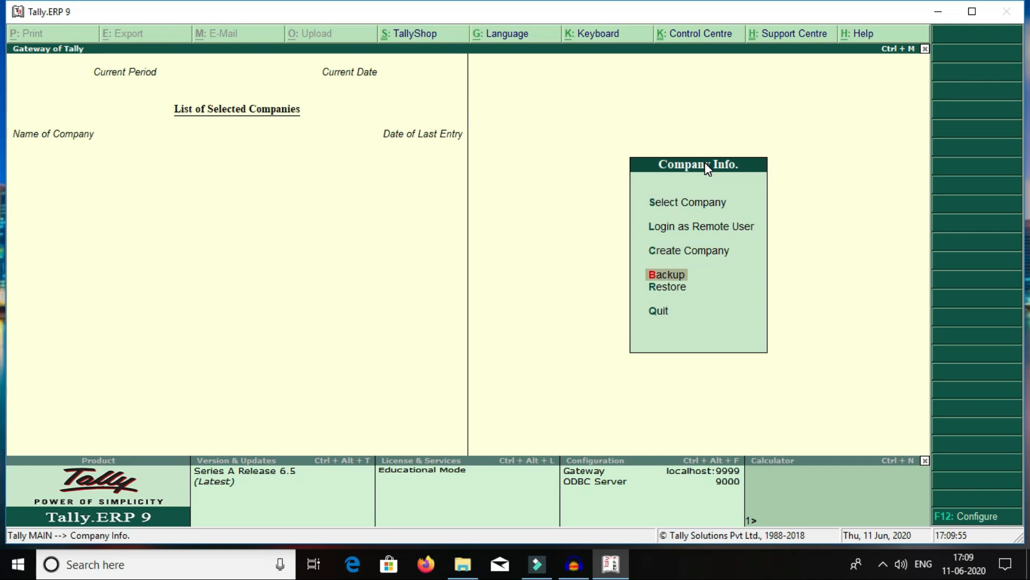
{"action": "key", "text": "Down"}
{"action": "key", "text": "Down"}
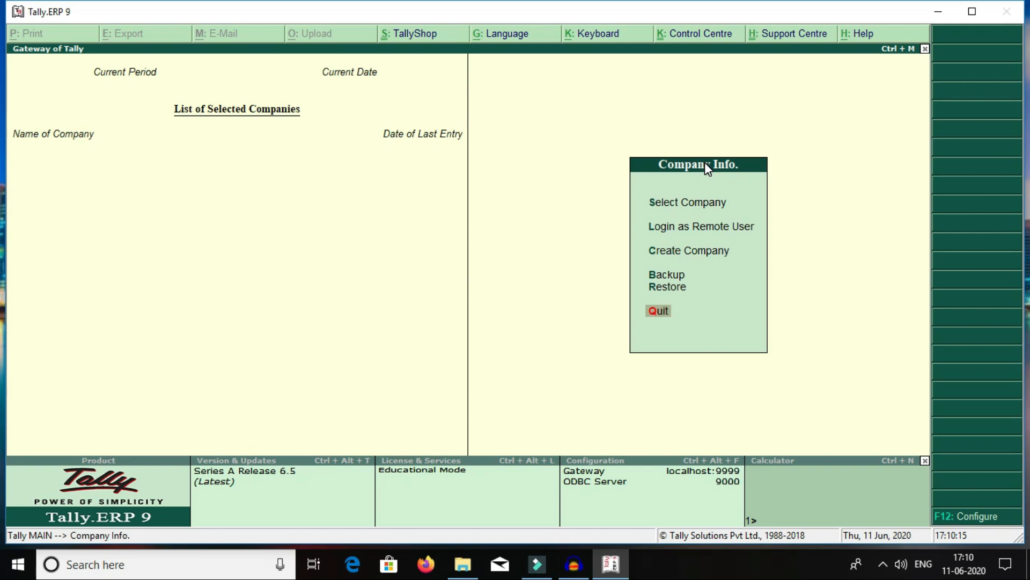
{"action": "key", "text": "Up"}
{"action": "key", "text": "Up"}
{"action": "key", "text": "Up"}
{"action": "key", "text": "Up"}
{"action": "key", "text": "Up"}
{"action": "key", "text": "Return"}
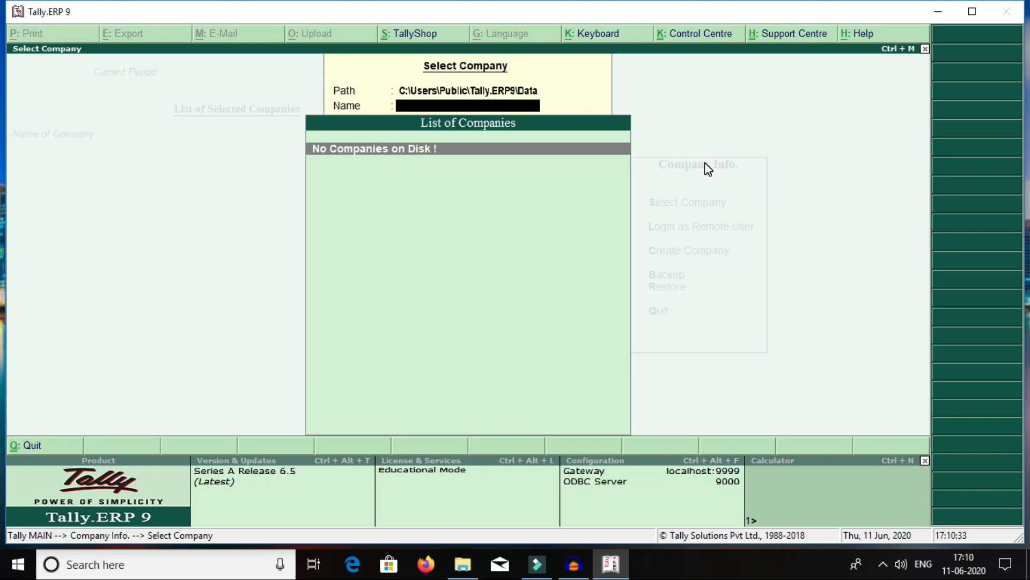
{"action": "key", "text": "Escape"}
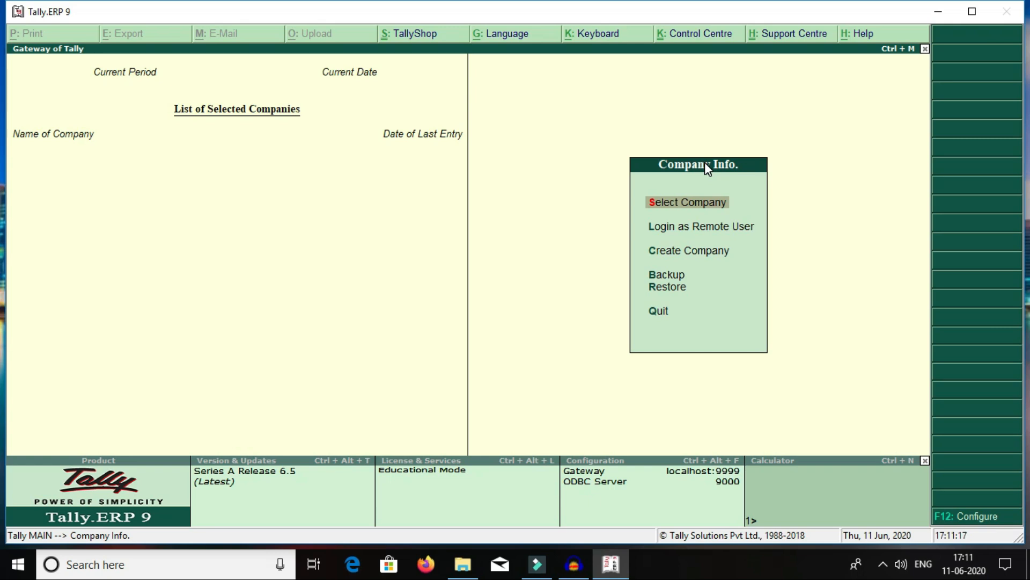
Step: Open the Company Creation form with the C shortcut in the Company Info menu
{"action": "key", "text": "Down"}
{"action": "key", "text": "Down"}
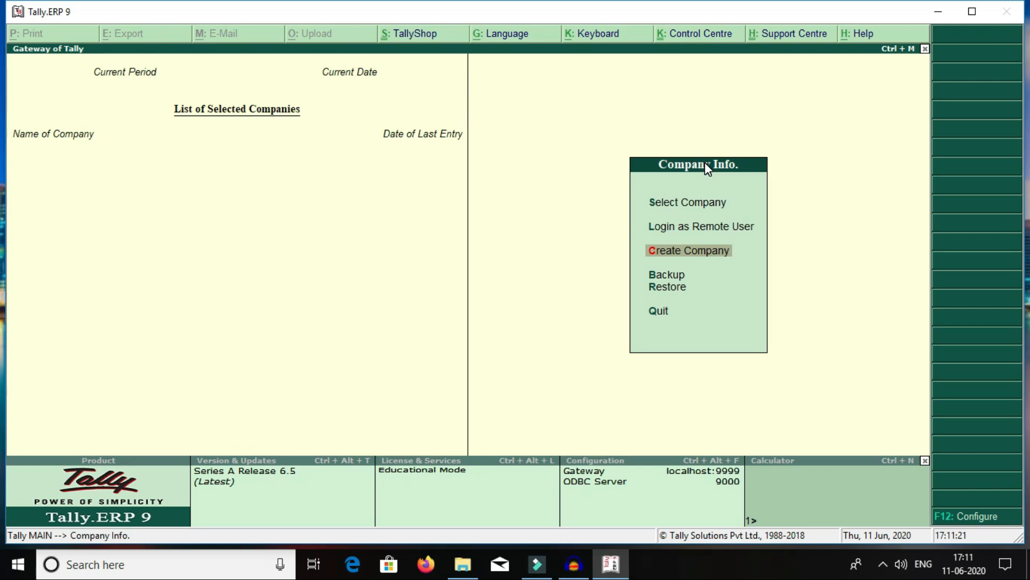
{"action": "key", "text": "Down"}
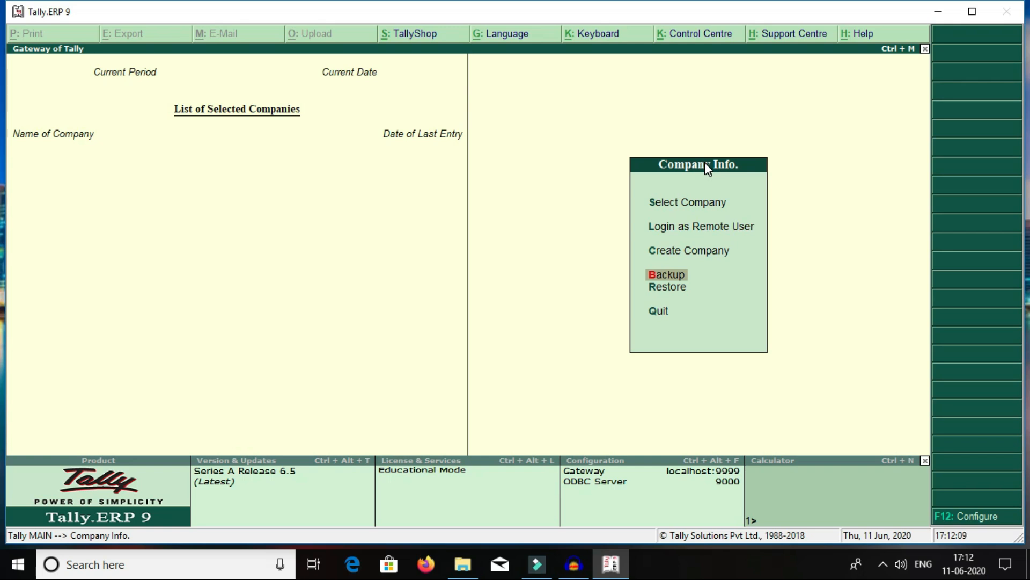
{"action": "key", "text": "Down"}
{"action": "key", "text": "Down"}
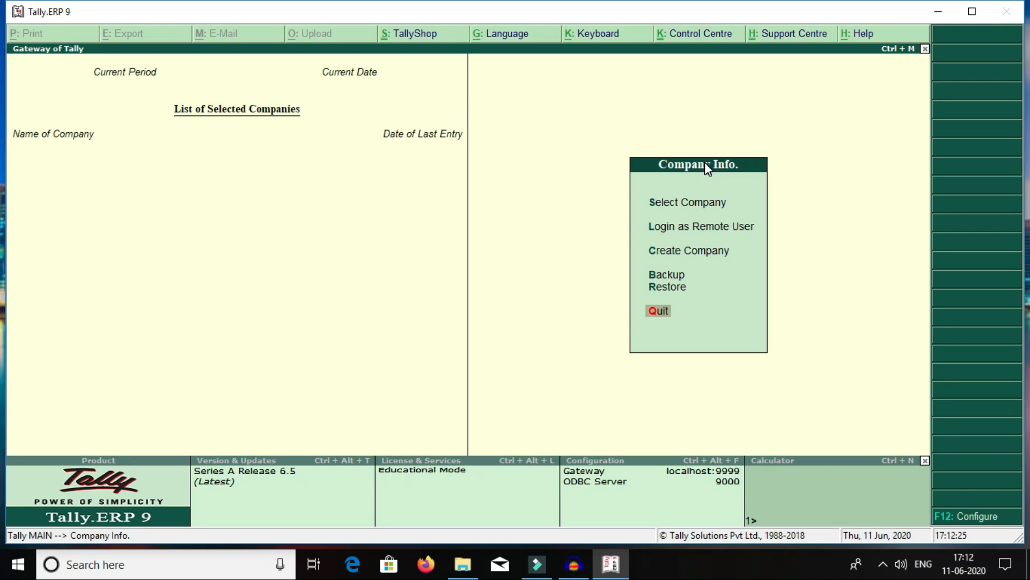
{"action": "key", "text": "Up"}
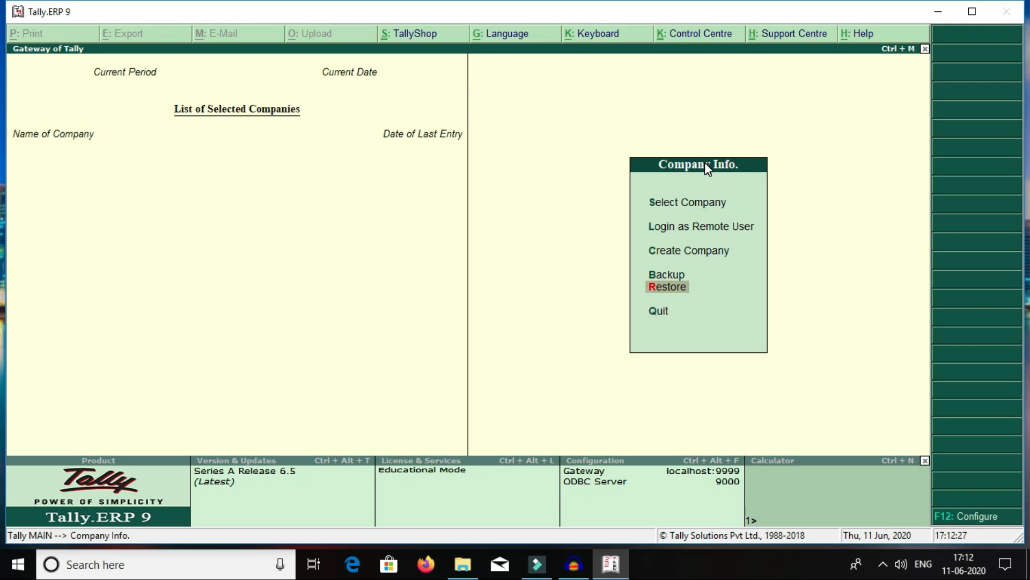
{"action": "key", "text": "Up"}
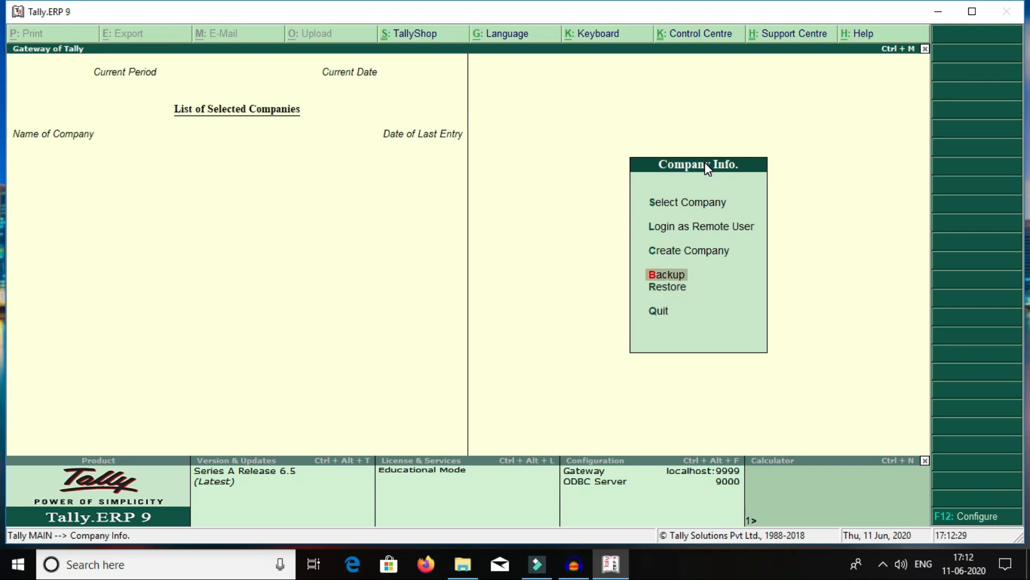
{"action": "key", "text": "Up"}
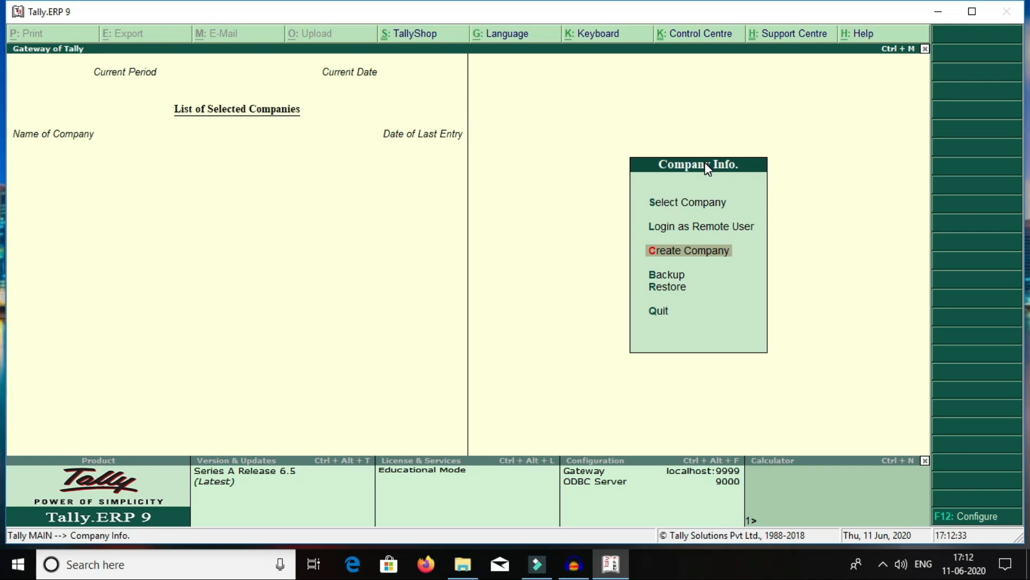
{"action": "key", "text": "Up"}
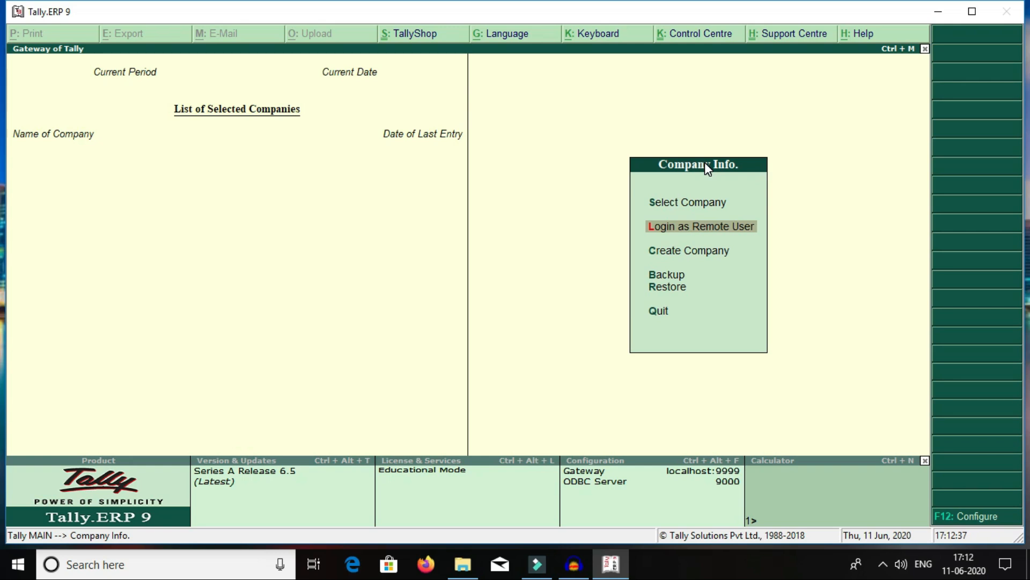
{"action": "key", "text": "Up"}
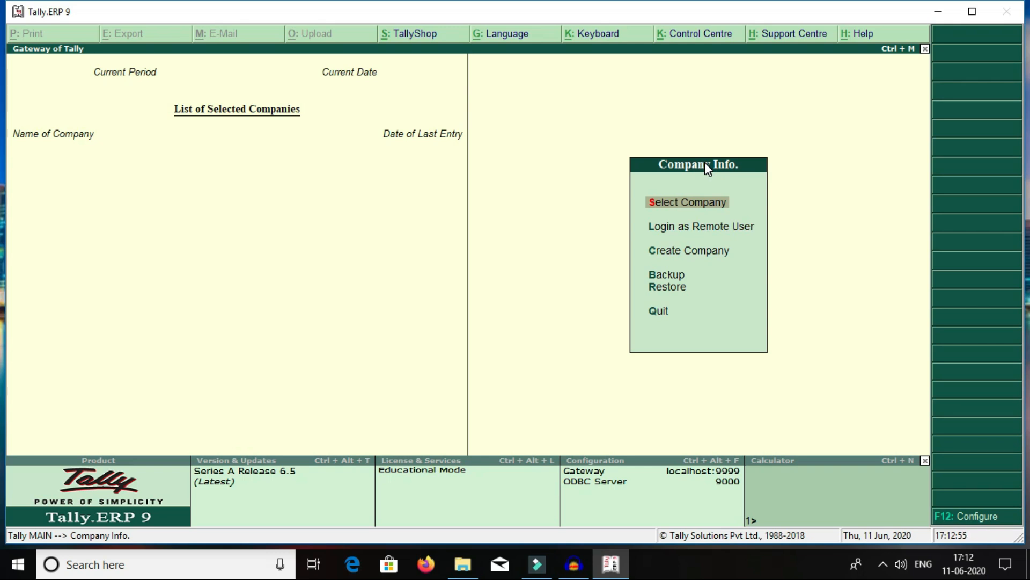
{"action": "key", "text": "Down"}
{"action": "key", "text": "Down"}
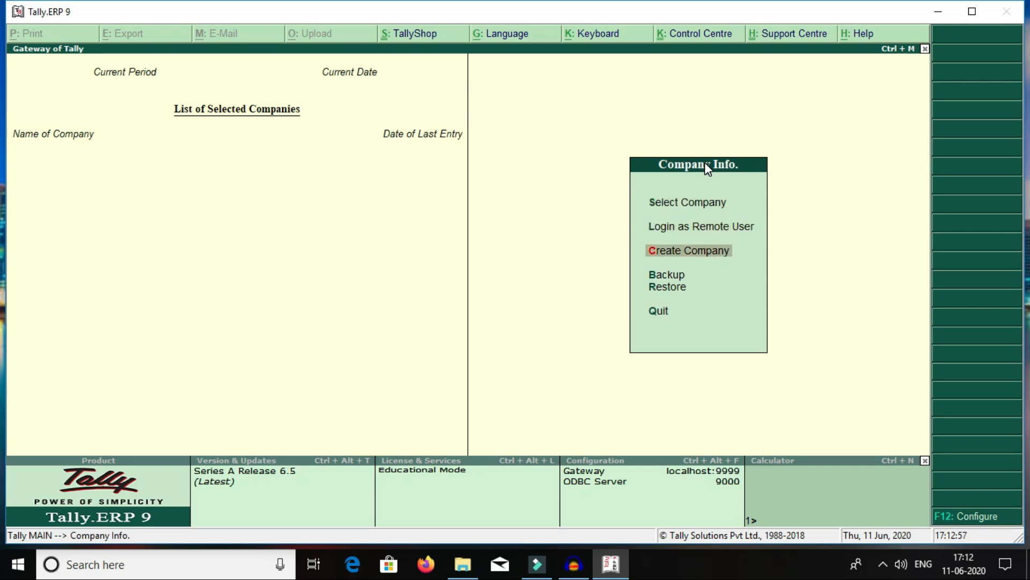
{"action": "key", "text": "Up"}
{"action": "key", "text": "Up"}
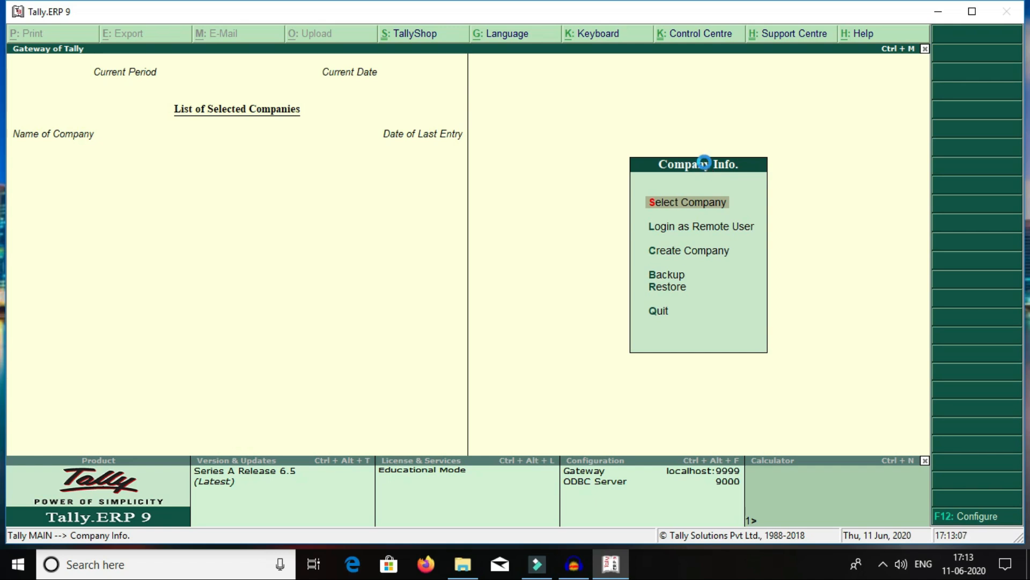
{"action": "key", "text": "c"}
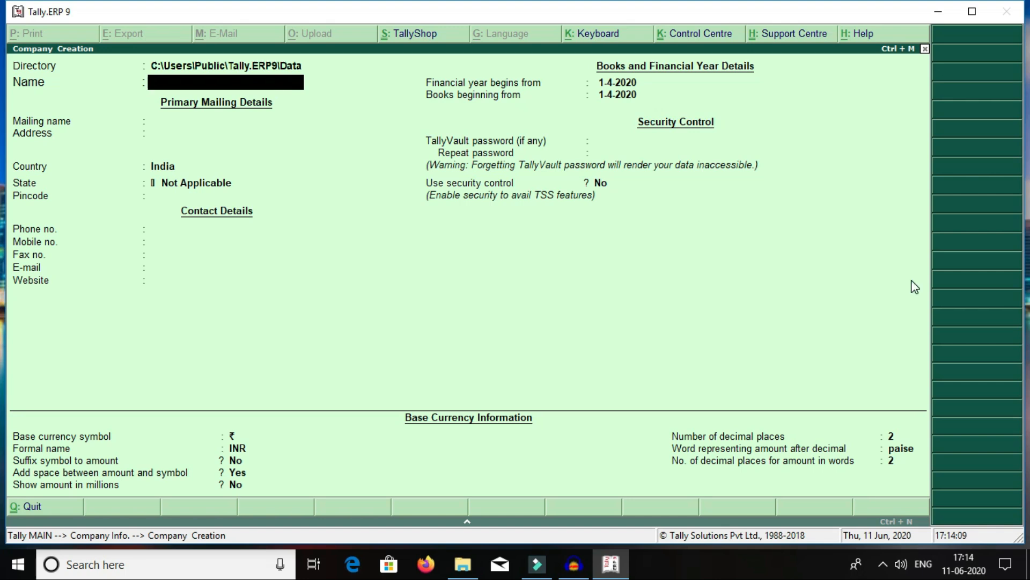
Step: Enter 'Sanket Industries' as the company name, removing the doubled t
{"action": "type", "text": "Sankett"}
{"action": "key", "text": "BackSpace"}
{"action": "type", "text": "Ind"}
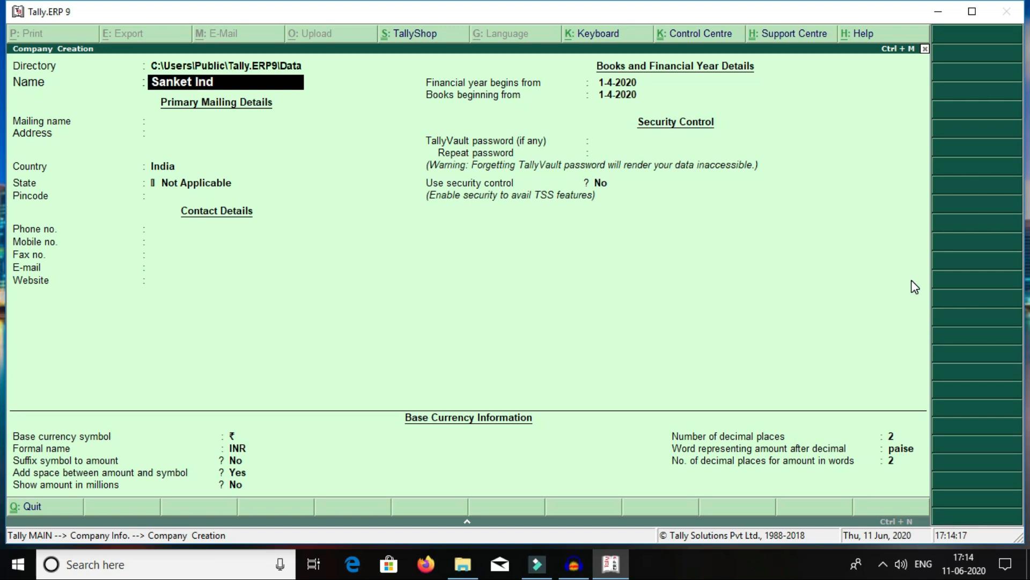
{"action": "type", "text": "ustries"}
{"action": "key", "text": "Return"}
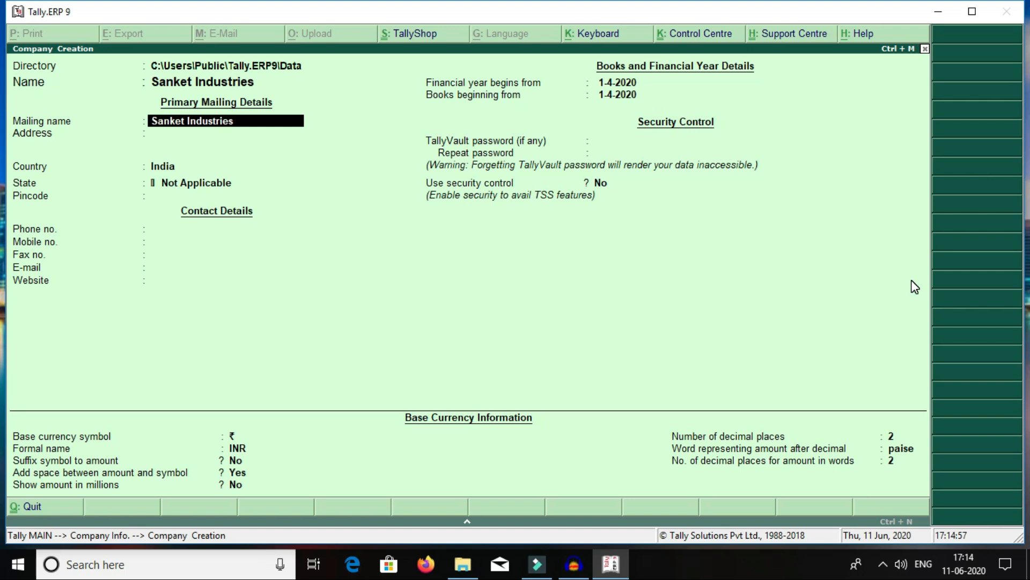
Step: Enter the company's street address on the first line and leave the second line blank
{"action": "key", "text": "Return"}
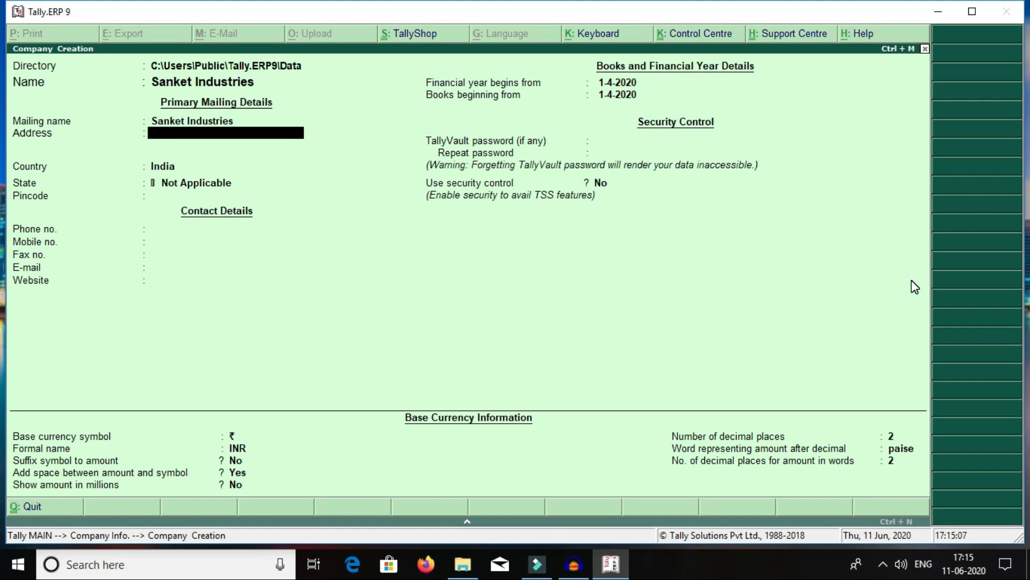
{"action": "type", "text": "Shukrawar Peth, Pune"}
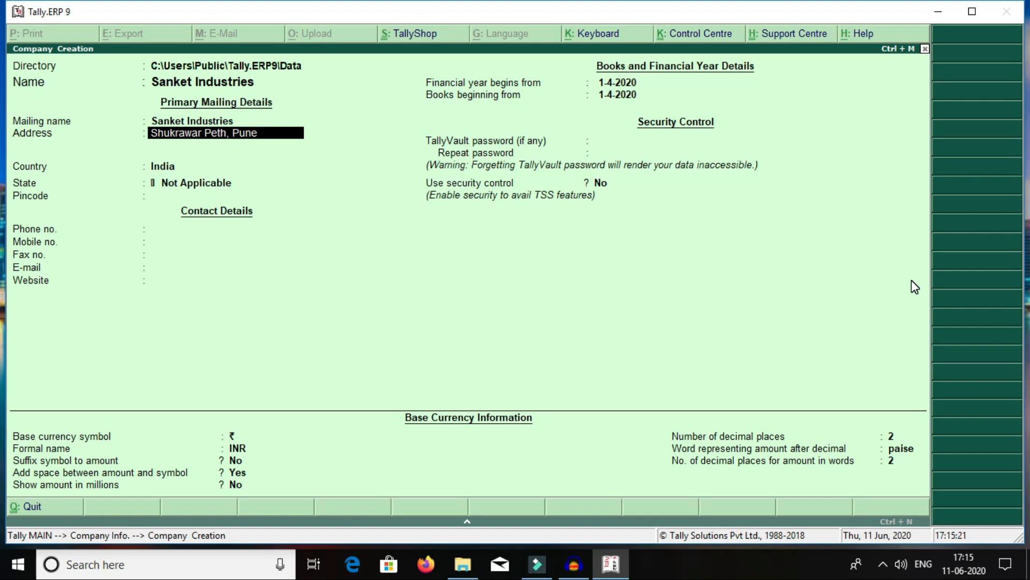
{"action": "key", "text": "Return"}
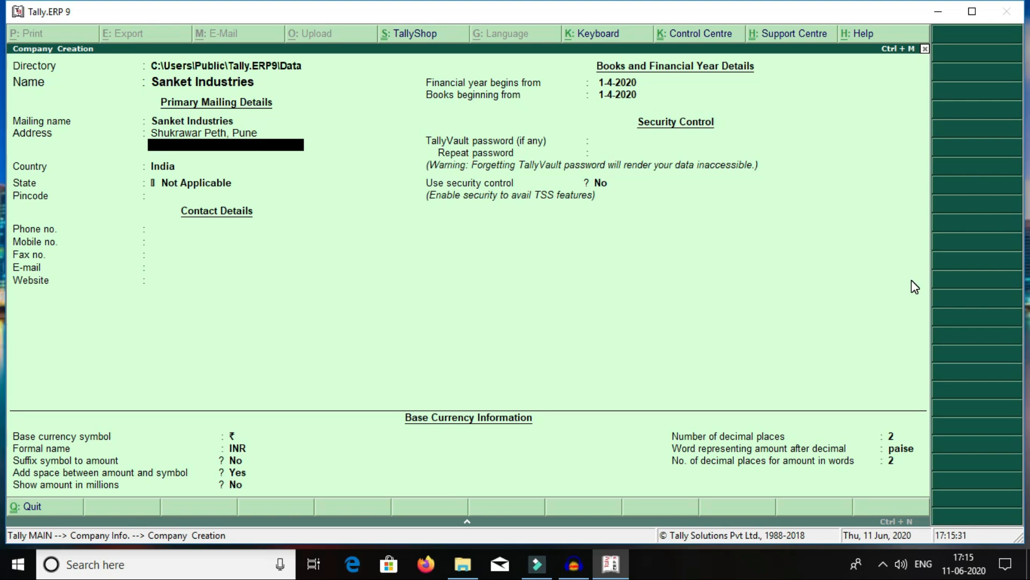
{"action": "key", "text": "Return"}
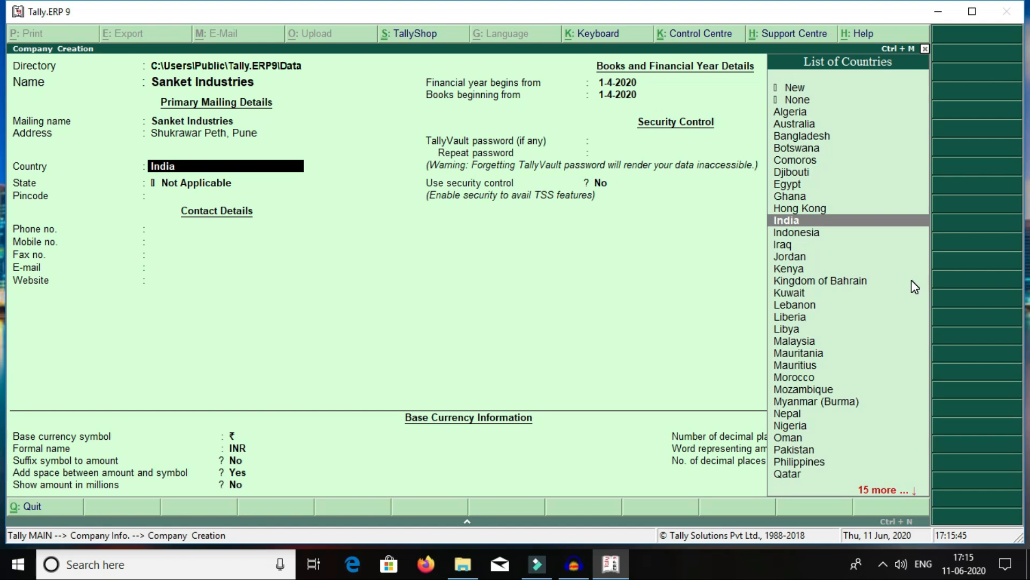
Step: Keep India as the country and choose Maharashtra as the state
{"action": "key", "text": "Return"}
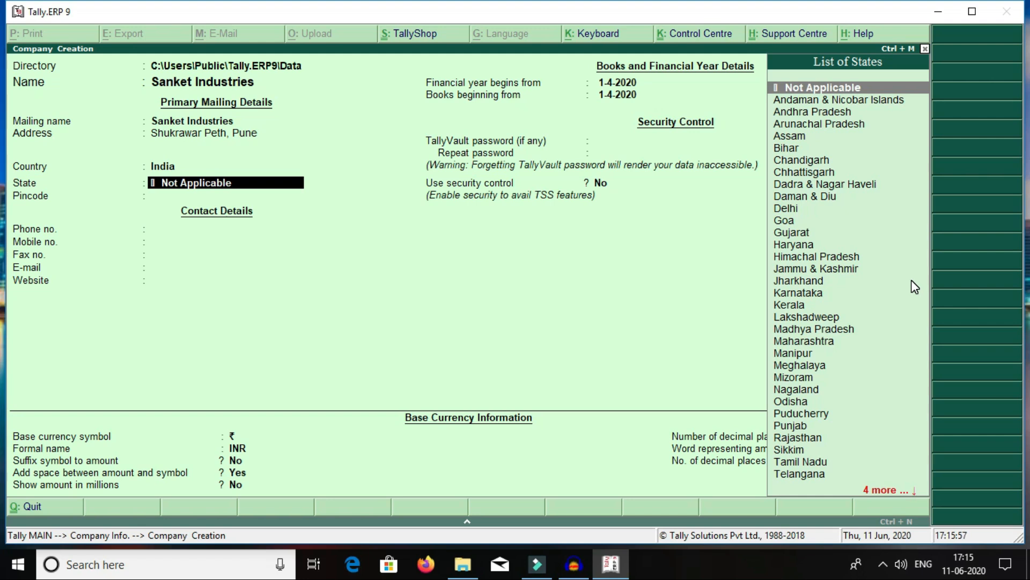
{"action": "type", "text": "Mah"}
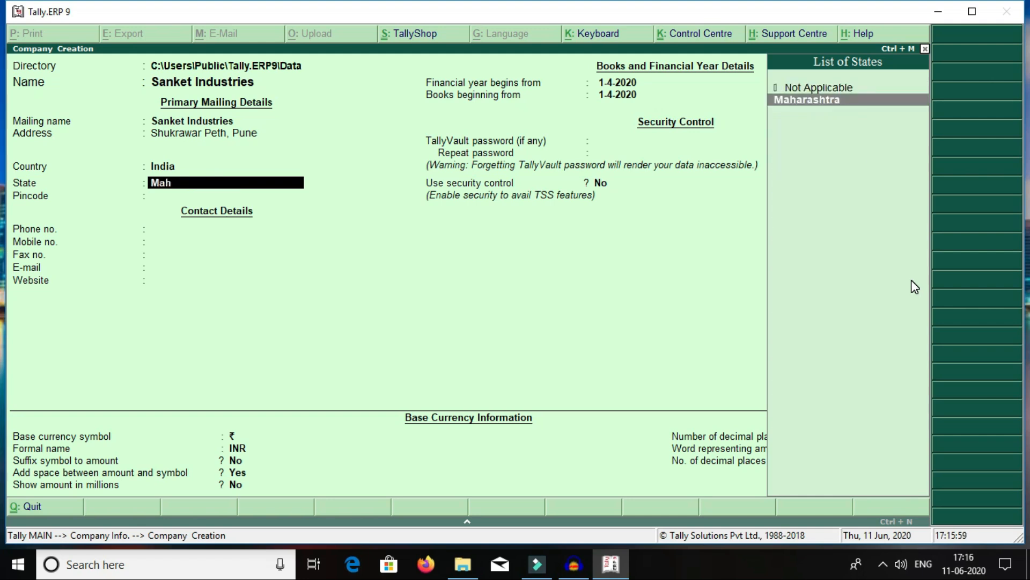
{"action": "key", "text": "Return"}
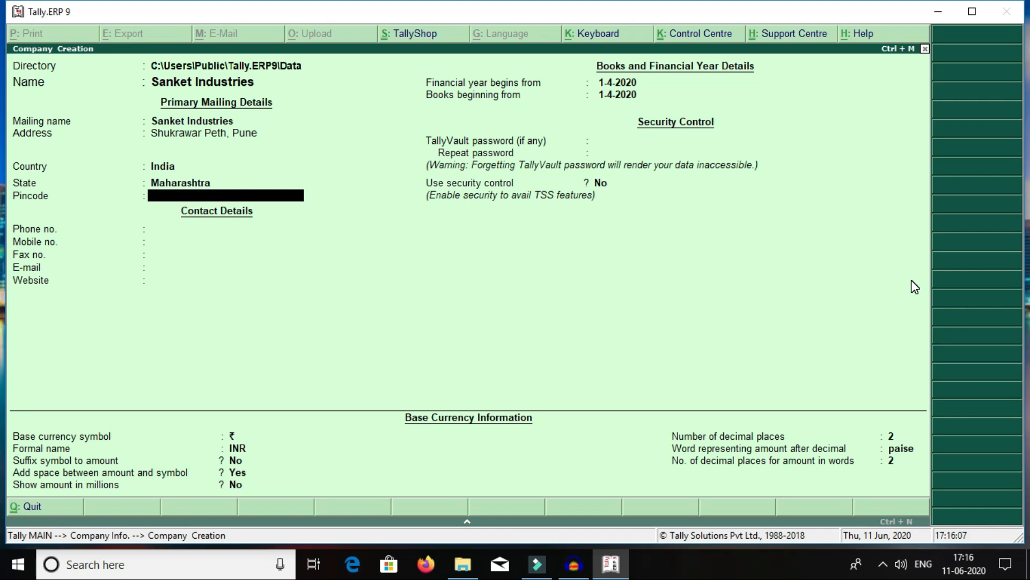
Step: Fill in the company's pincode and landline phone number
{"action": "type", "text": "411002"}
{"action": "key", "text": "Return"}
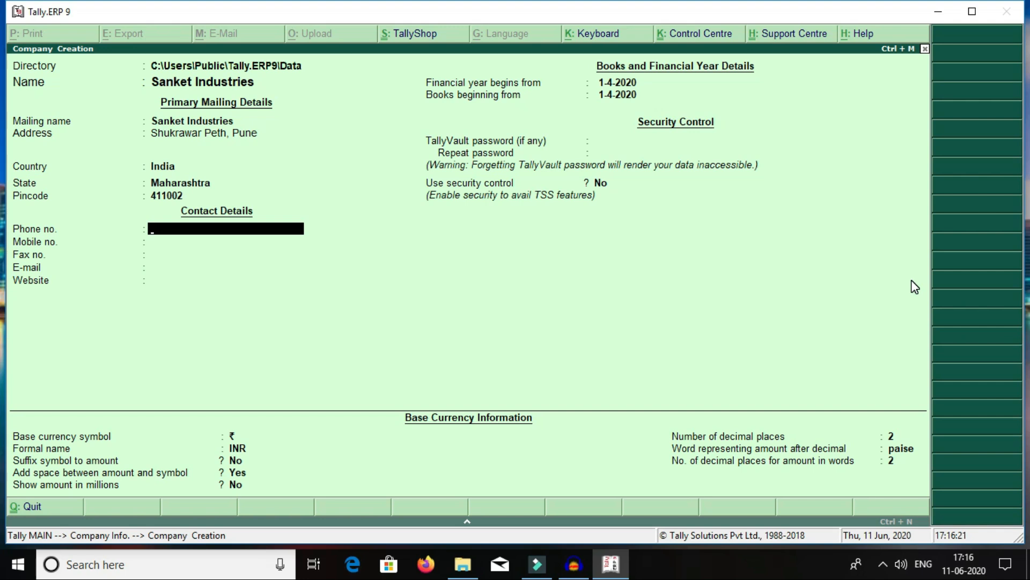
{"action": "type", "text": "020 -"}
{"action": "type", "text": "12345678"}
{"action": "key", "text": "Return"}
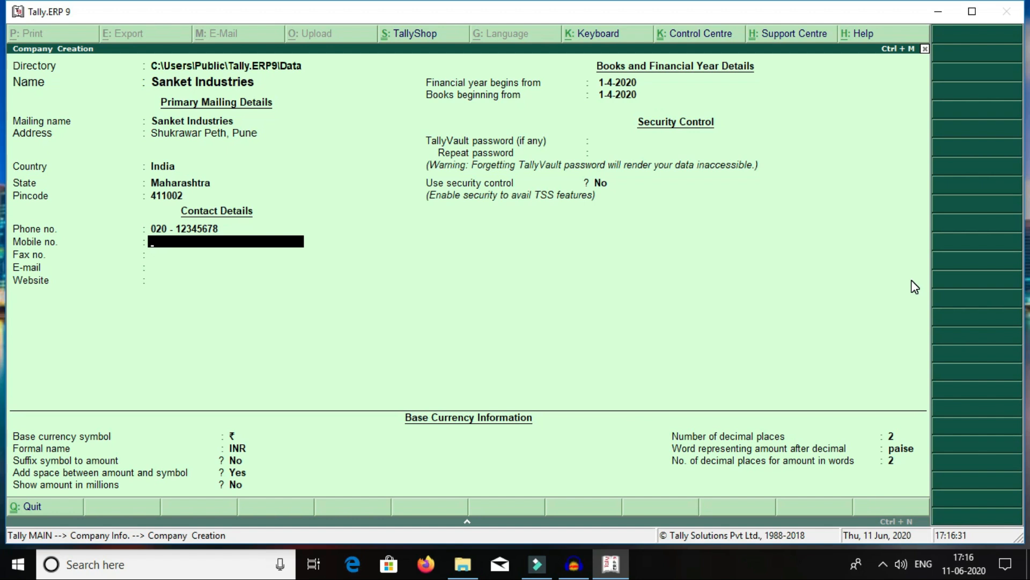
Step: Enter the company's mobile number, correcting the mistyped digits
{"action": "type", "text": "9800000000"}
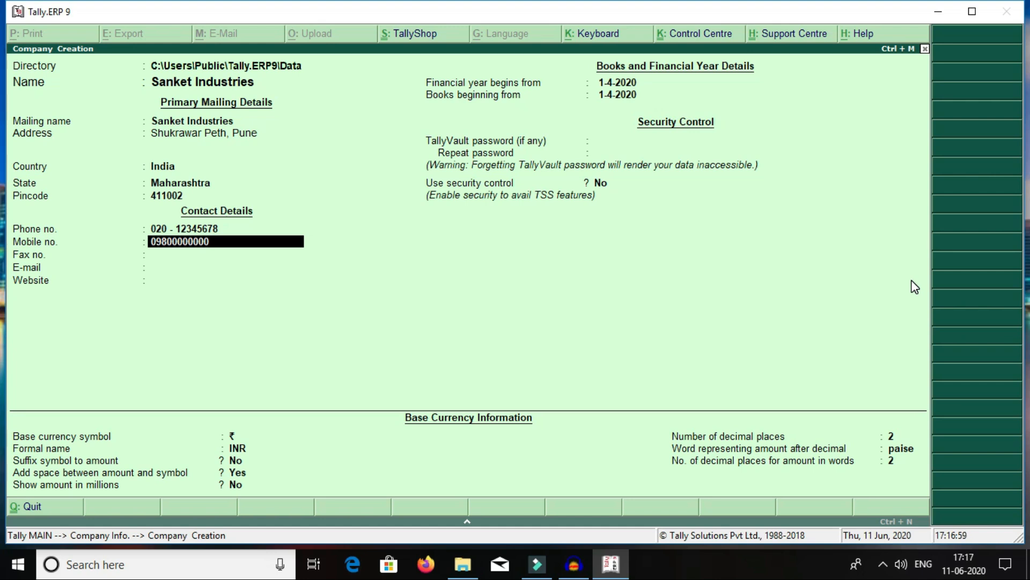
{"action": "key", "text": "Return"}
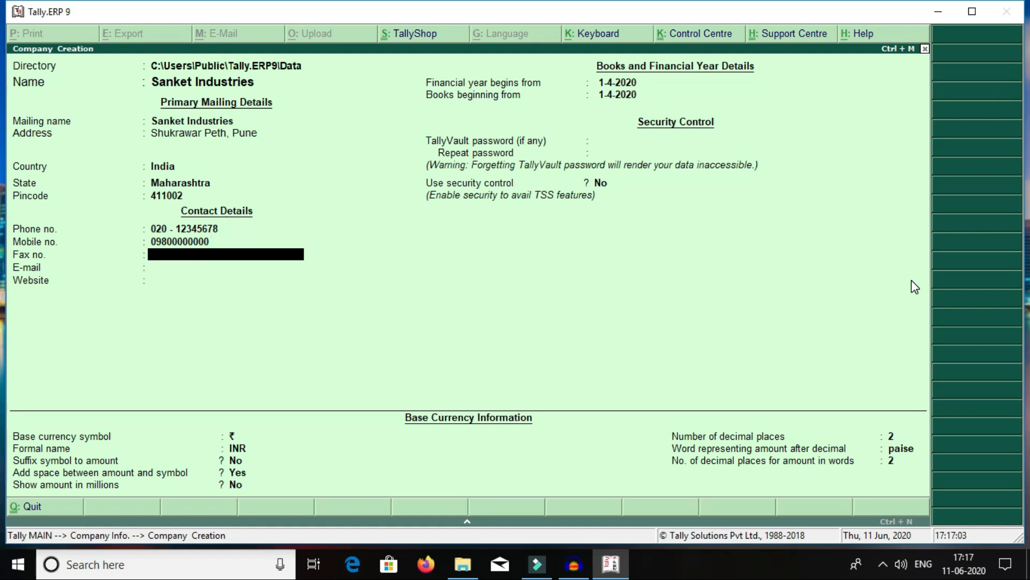
{"action": "type", "text": "020-0000000"}
{"action": "key", "text": "Return"}
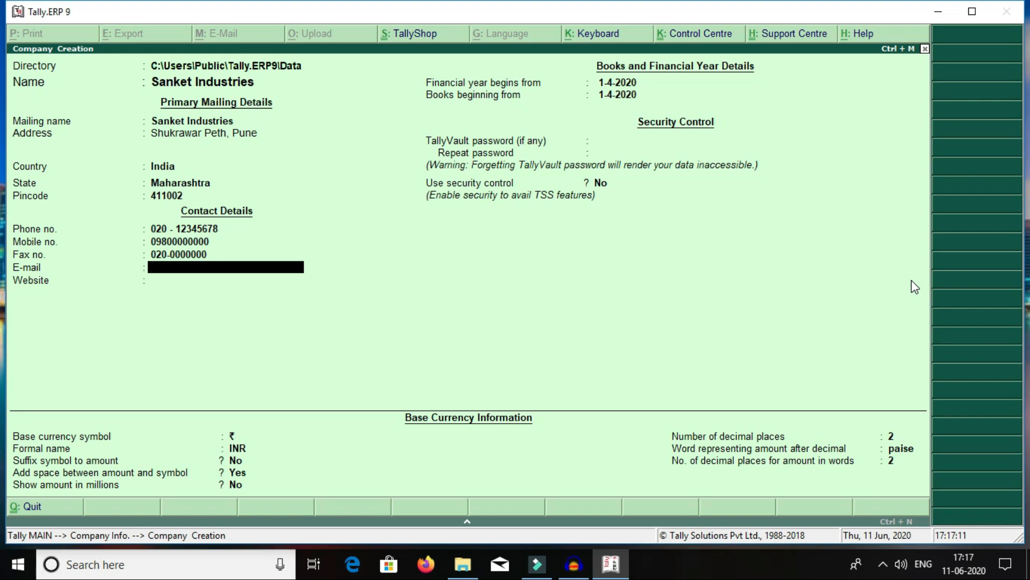
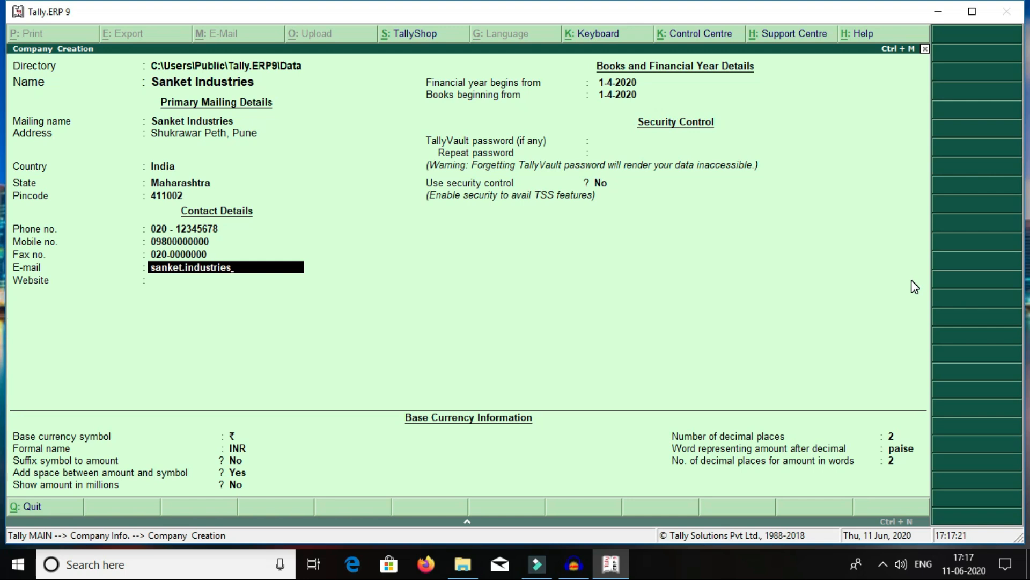
{"action": "key", "text": "Return"}
{"action": "type", "text": "w"}
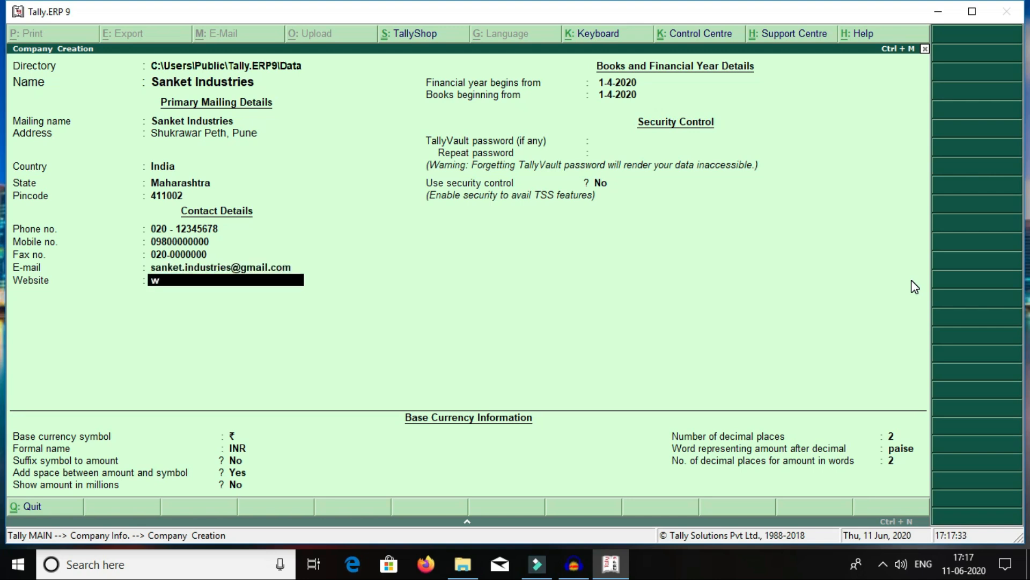
{"action": "type", "text": "ww.sanketindpne"}
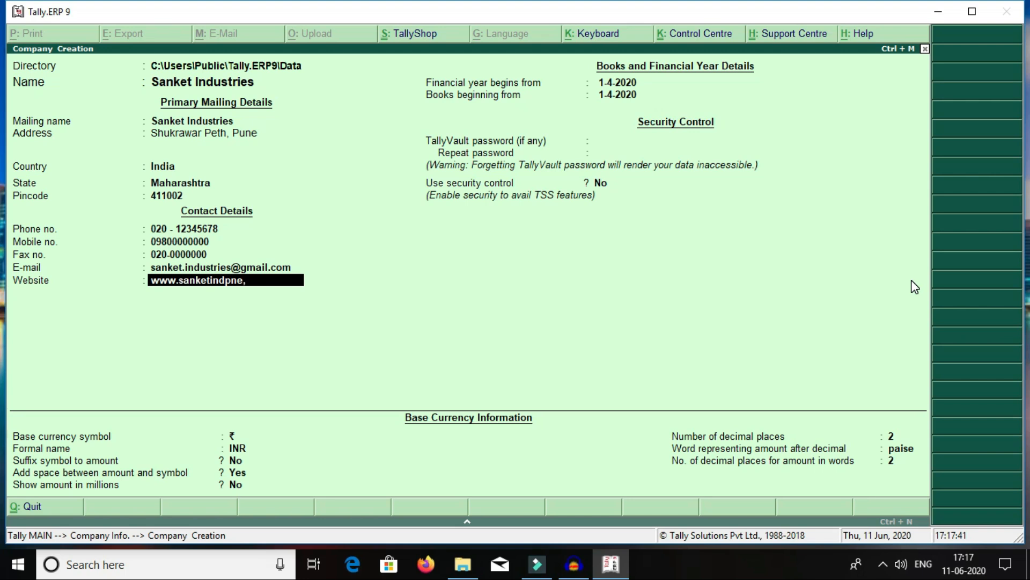
{"action": "type", "text": ".com"}
{"action": "key", "text": "Return"}
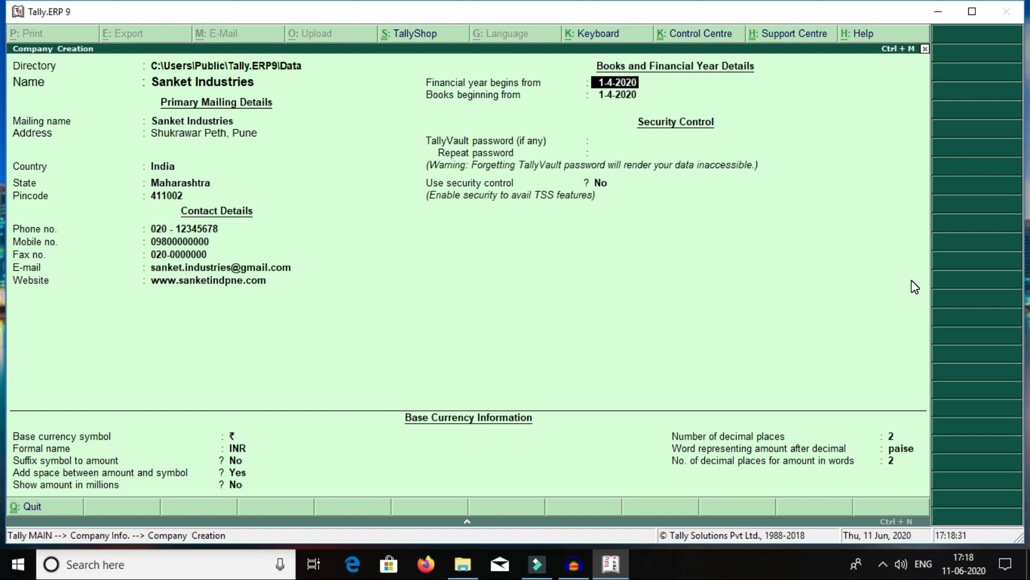
Step: Keep the financial year starting 1-4-2020 and set books beginning from 1-5-2020
{"action": "key", "text": "BackSpace"}
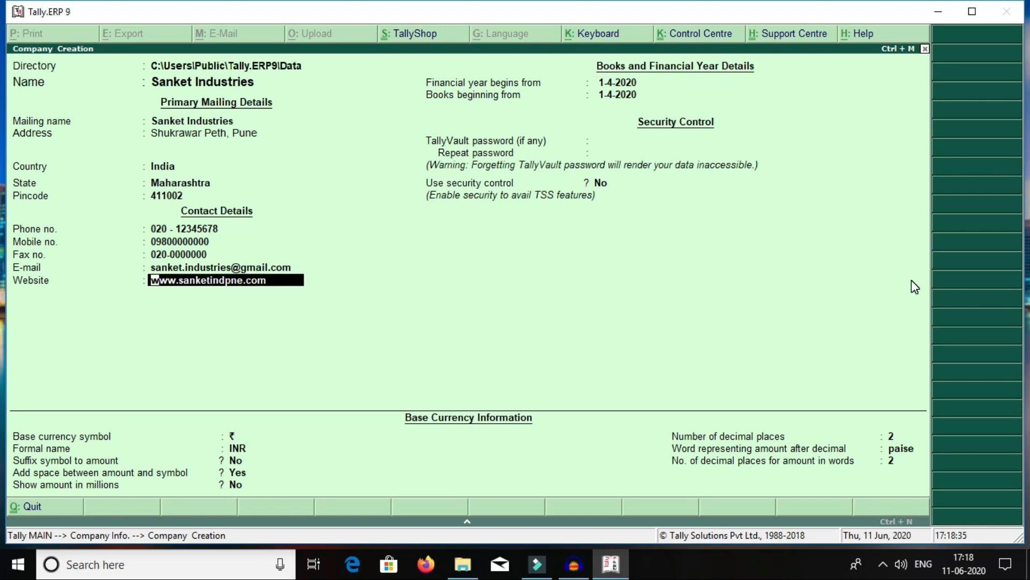
{"action": "key", "text": "Return"}
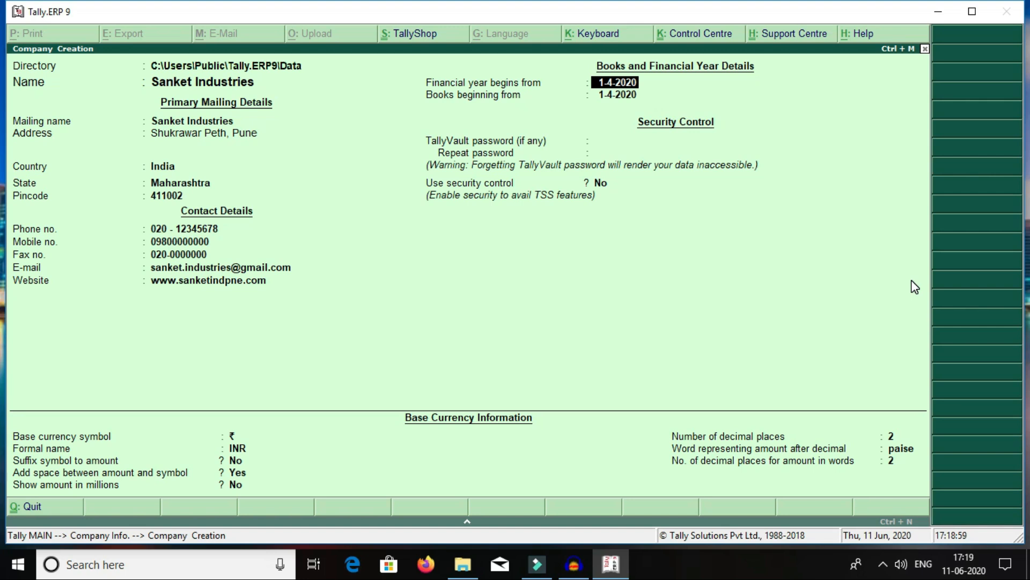
{"action": "key", "text": "Return"}
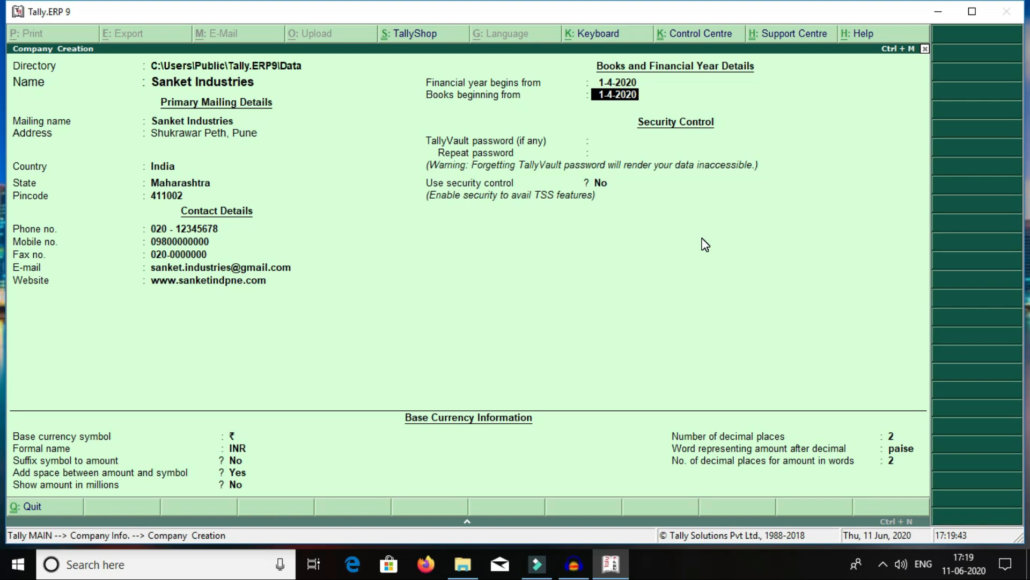
{"action": "type", "text": "1-5-2020"}
{"action": "key", "text": "Return"}
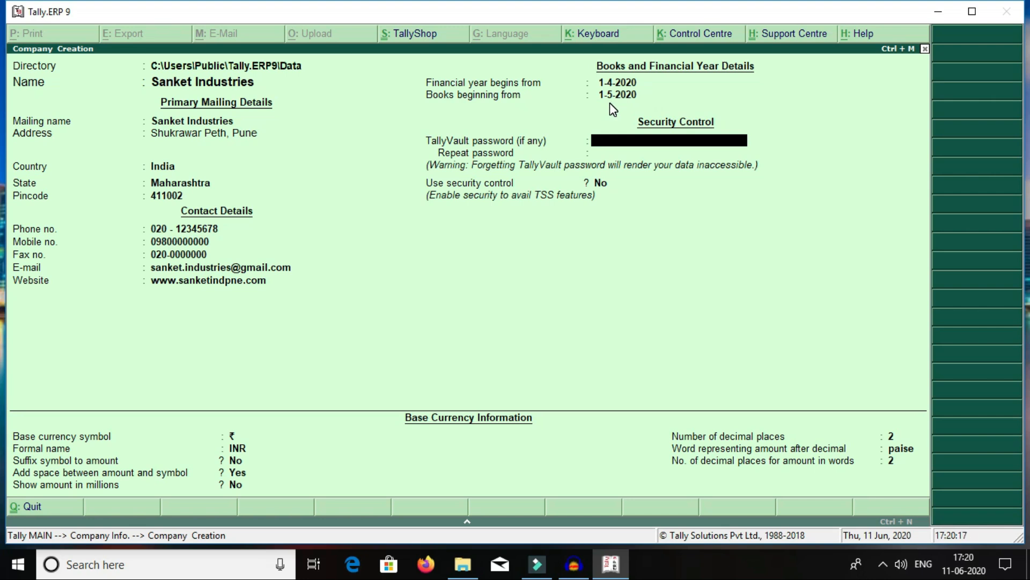
{"action": "key", "text": "Return"}
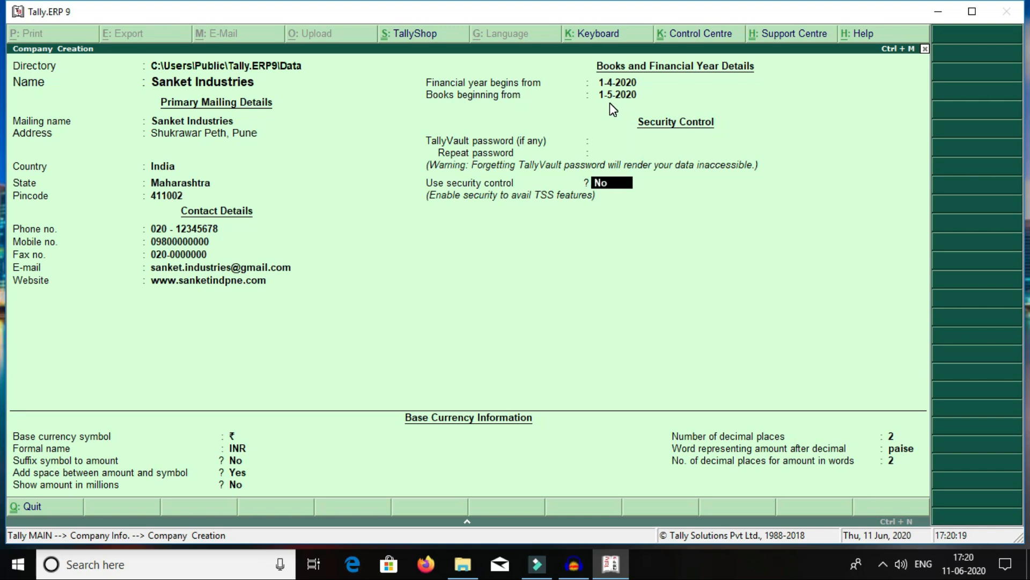
{"action": "key", "text": "Return"}
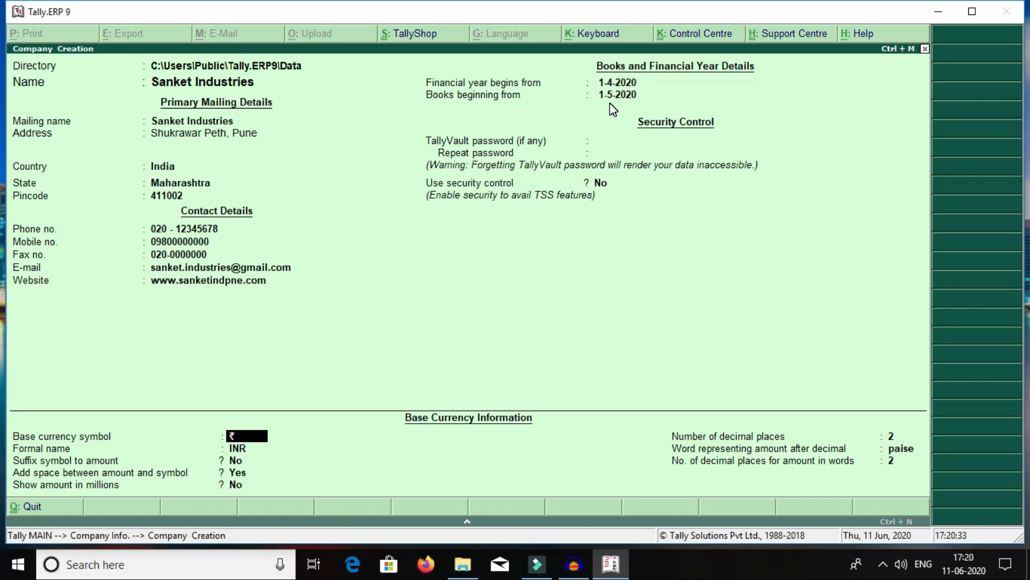
{"action": "key", "text": "Return"}
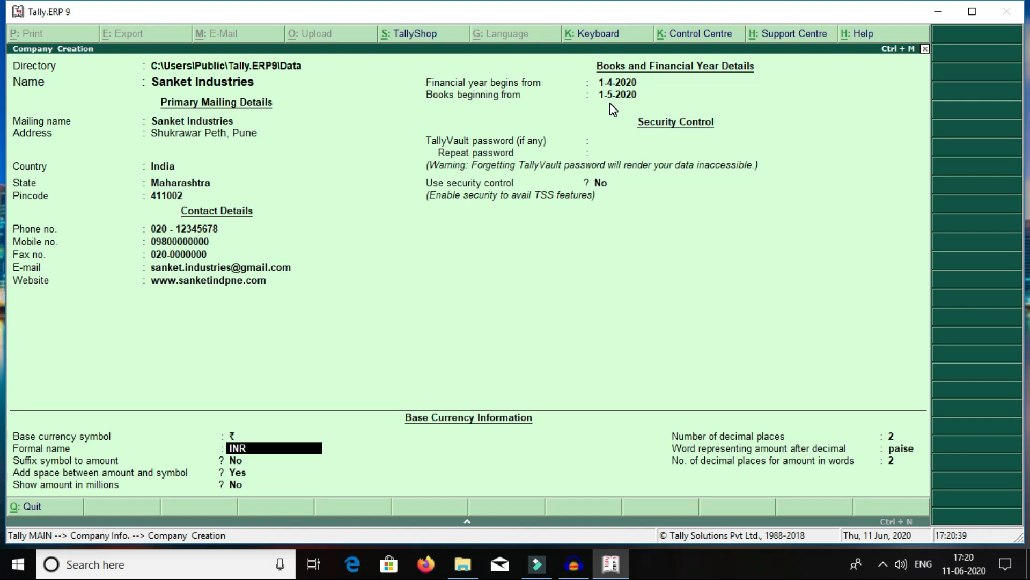
{"action": "key", "text": "Return"}
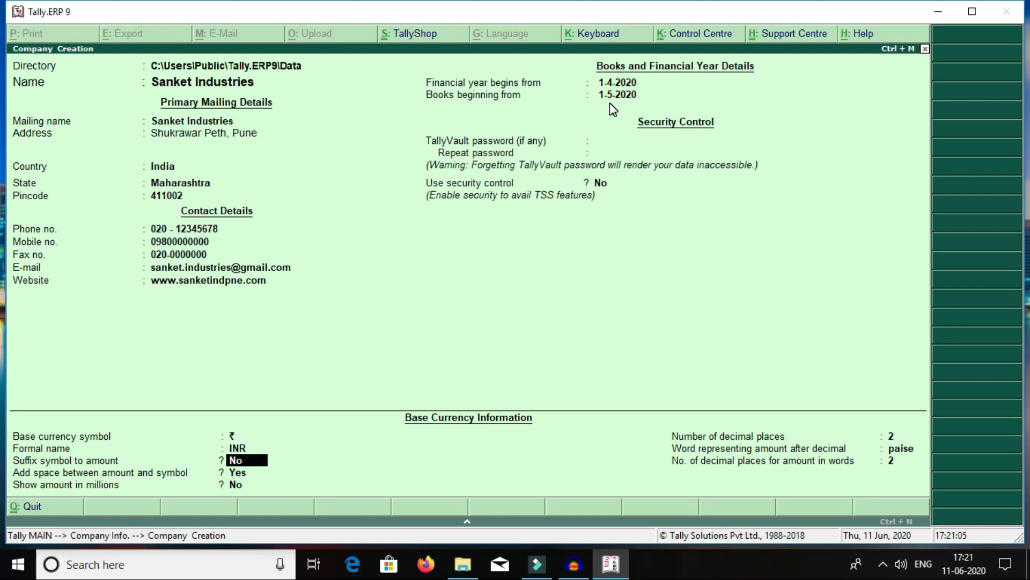
{"action": "key", "text": "Return"}
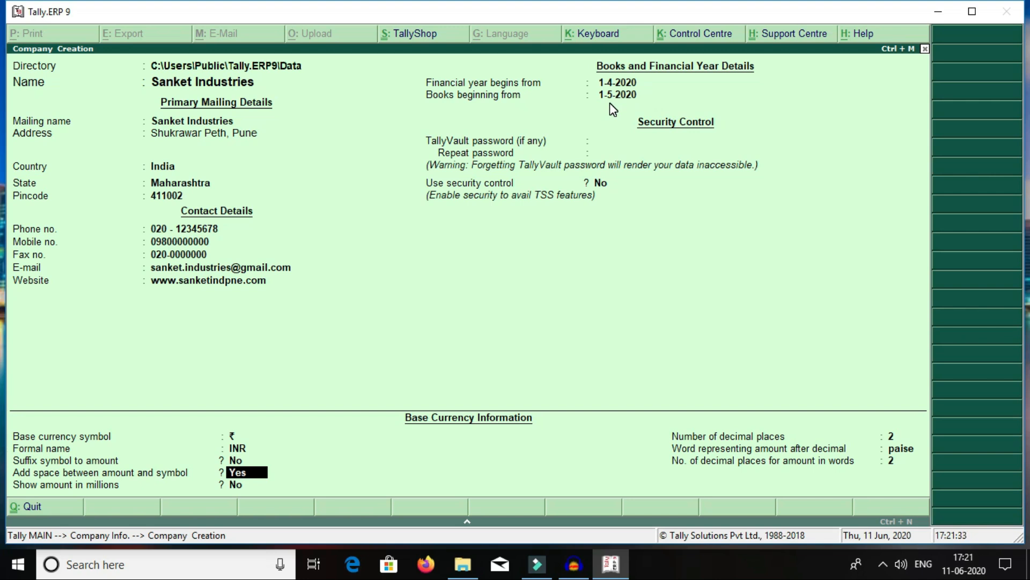
{"action": "key", "text": "Return"}
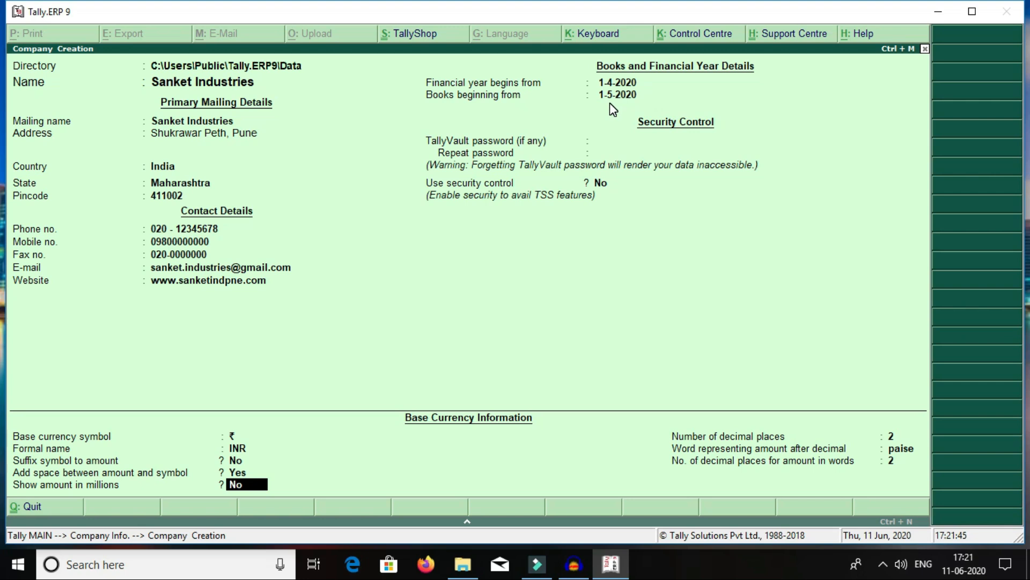
{"action": "key", "text": "Return"}
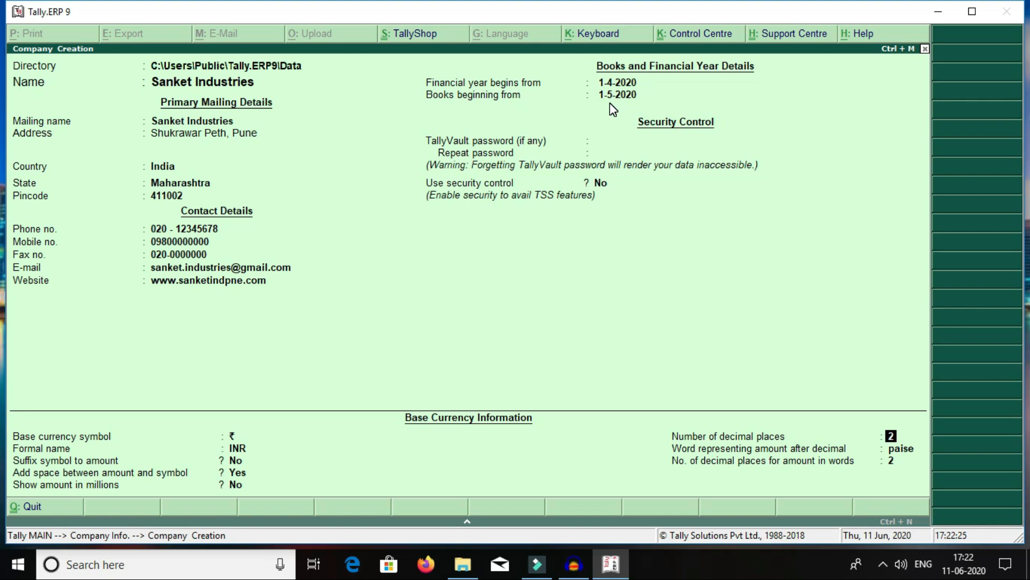
Step: Accept 2 decimal places with paise and reach the Accept prompt
{"action": "key", "text": "Return"}
{"action": "key", "text": "Return"}
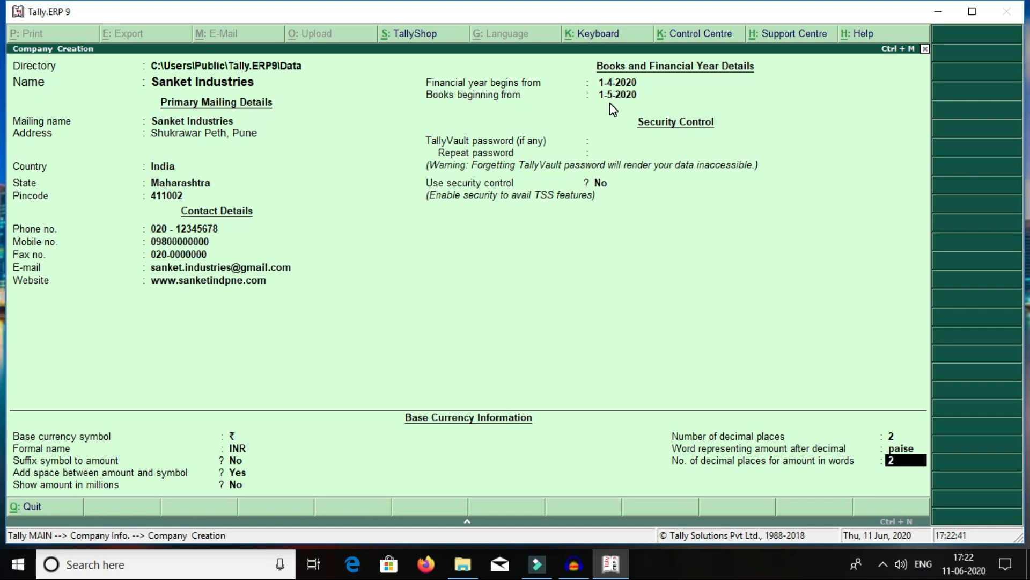
{"action": "key", "text": "Return"}
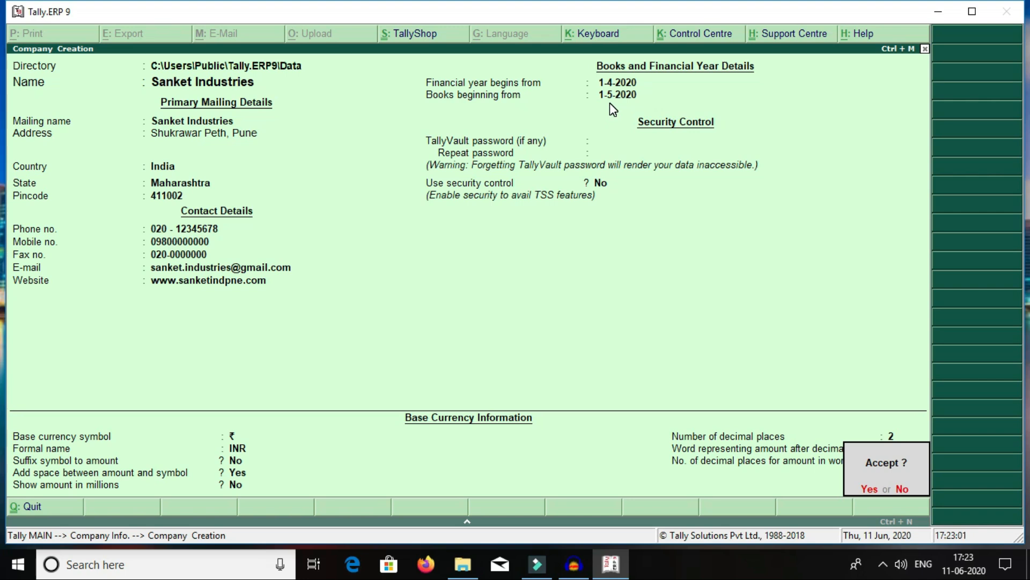
Step: Decline the Accept prompt and add a landmark as the second address line, fixing a typo
{"action": "key", "text": "n"}
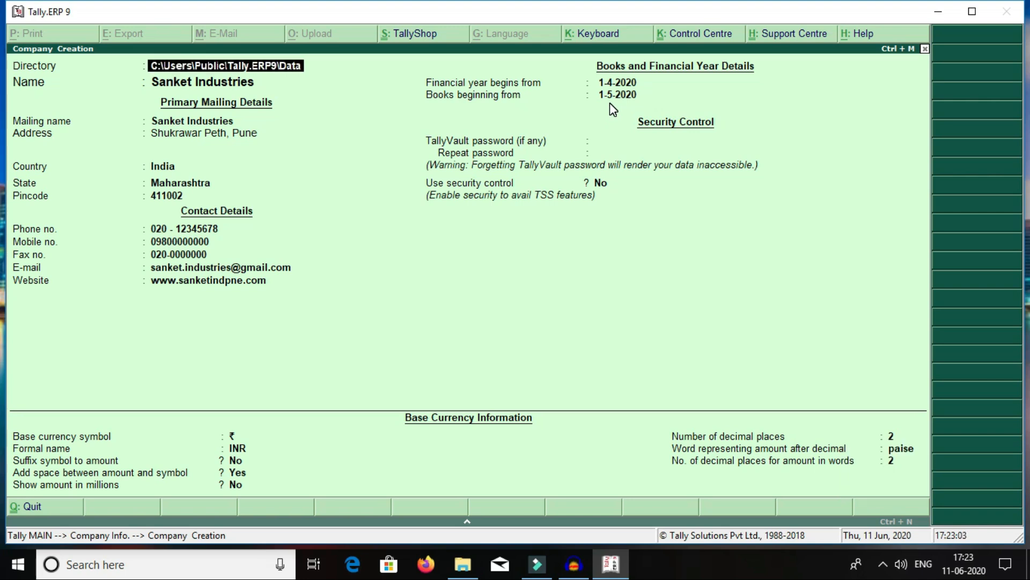
{"action": "key", "text": "Return"}
{"action": "key", "text": "Return"}
{"action": "key", "text": "Return"}
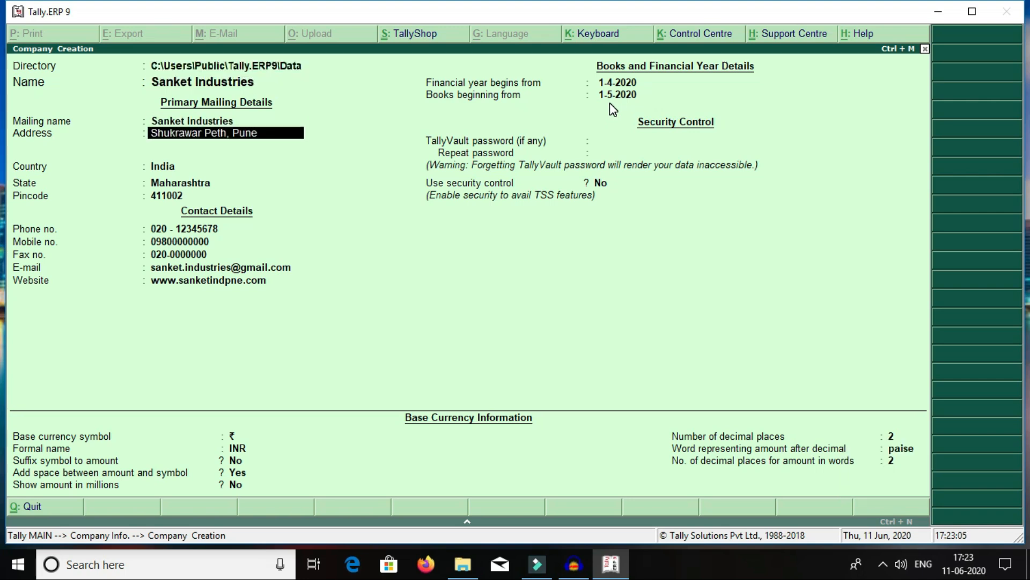
{"action": "key", "text": "Return"}
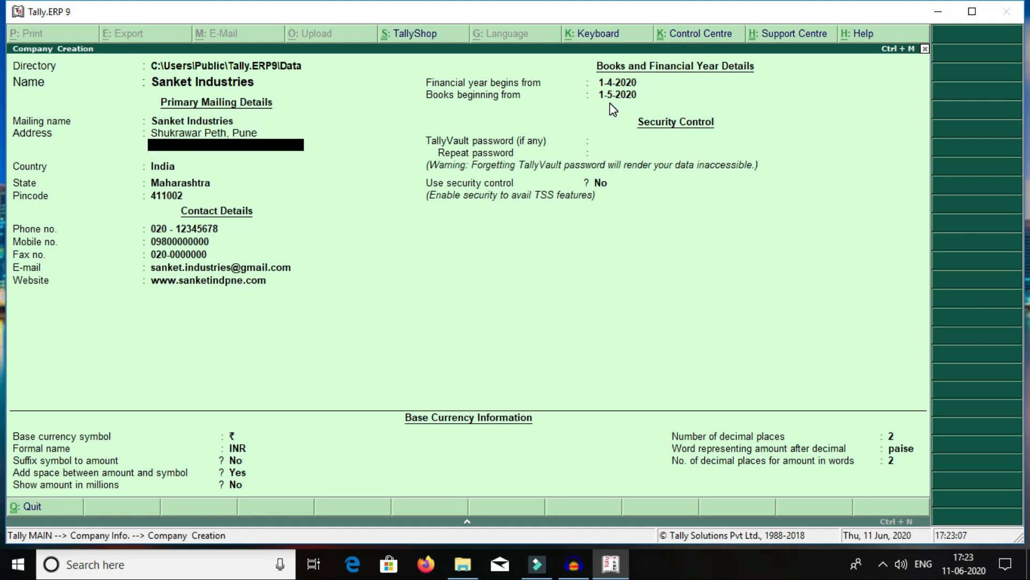
{"action": "type", "text": "Behind Atre Sabhagruj"}
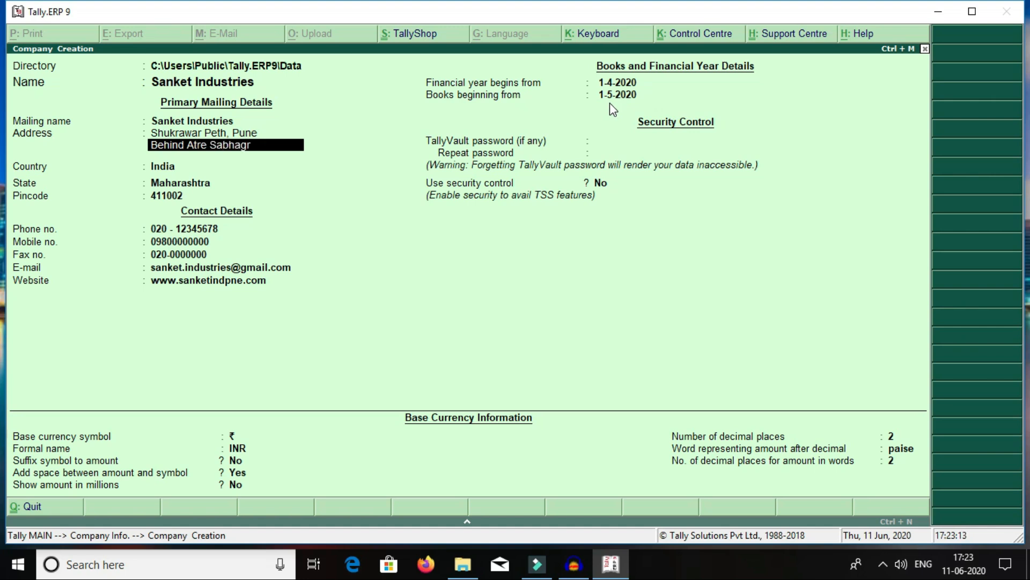
{"action": "key", "text": "BackSpace"}
{"action": "type", "text": "h"}
{"action": "key", "text": "Return"}
{"action": "key", "text": "Return"}
{"action": "key", "text": "Return"}
{"action": "key", "text": "Return"}
{"action": "key", "text": "Return"}
{"action": "key", "text": "Return"}
{"action": "key", "text": "Return"}
{"action": "key", "text": "Return"}
{"action": "key", "text": "Return"}
{"action": "key", "text": "Return"}
{"action": "key", "text": "Return"}
{"action": "key", "text": "Return"}
{"action": "key", "text": "Return"}
{"action": "key", "text": "Return"}
{"action": "key", "text": "Return"}
{"action": "key", "text": "Return"}
{"action": "key", "text": "Return"}
{"action": "key", "text": "Return"}
{"action": "key", "text": "Return"}
{"action": "key", "text": "Return"}
{"action": "key", "text": "Return"}
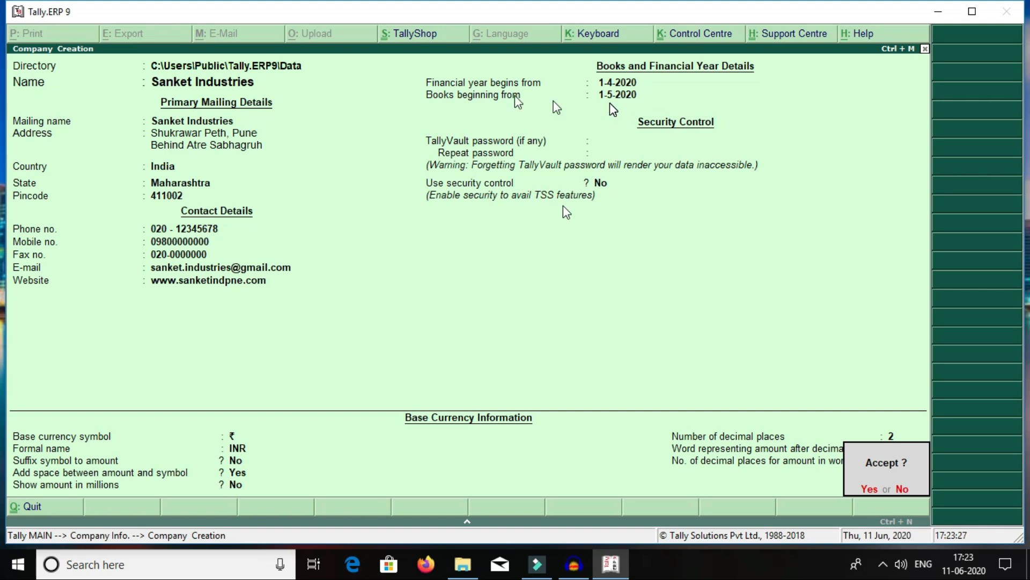
Step: Accept the entered details to create Sanket Industries and return to Gateway of Tally
{"action": "left_click", "coordinate": [865, 492]}
{"action": "left_click", "coordinate": [866, 489]}
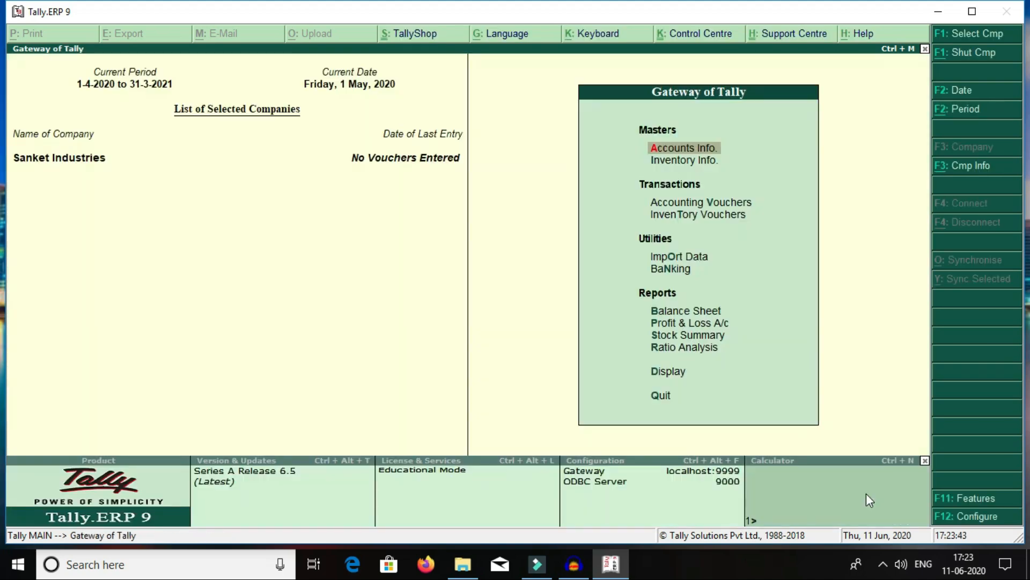